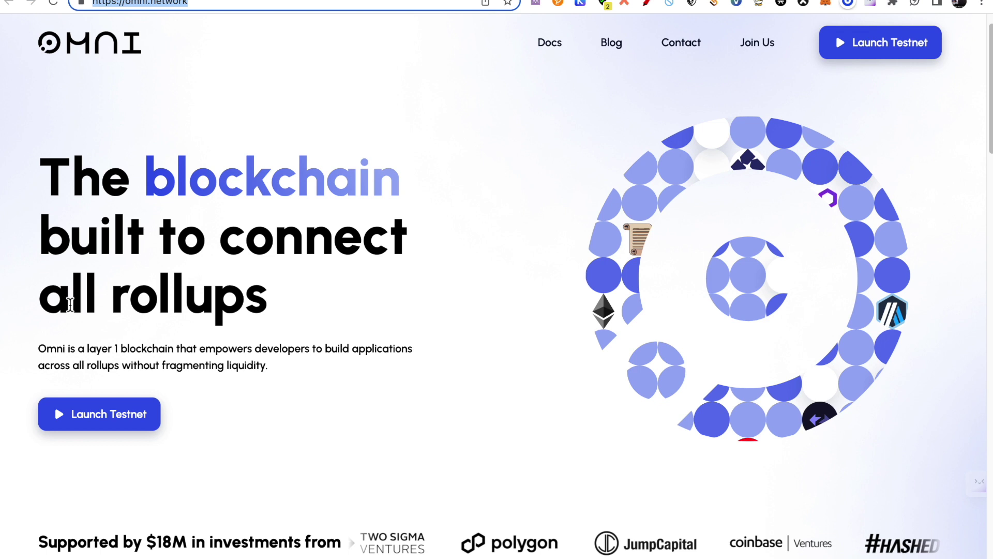
Scroll down through the omni.network homepage.
click(287, 292)
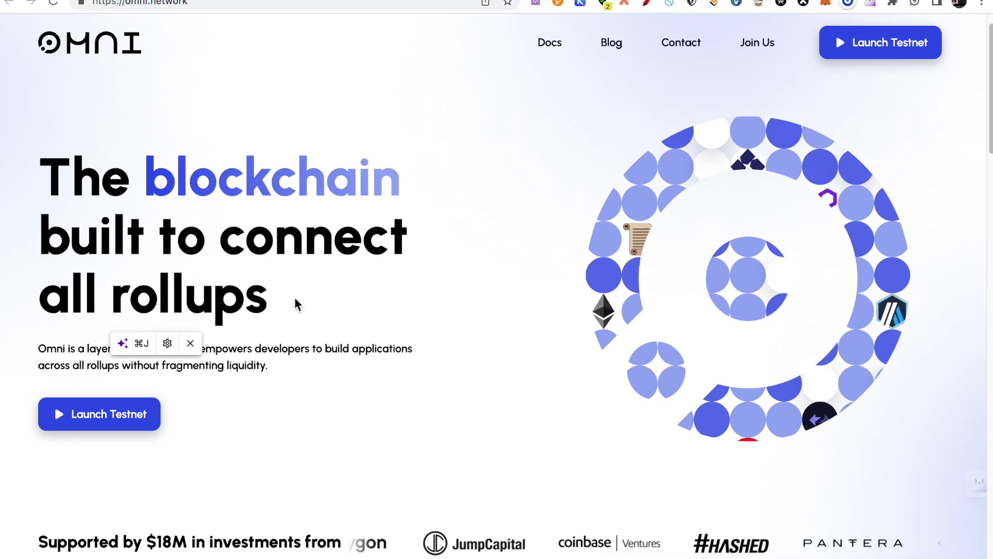
scroll(465, 292, down, 2)
scroll(463, 292, up, 1)
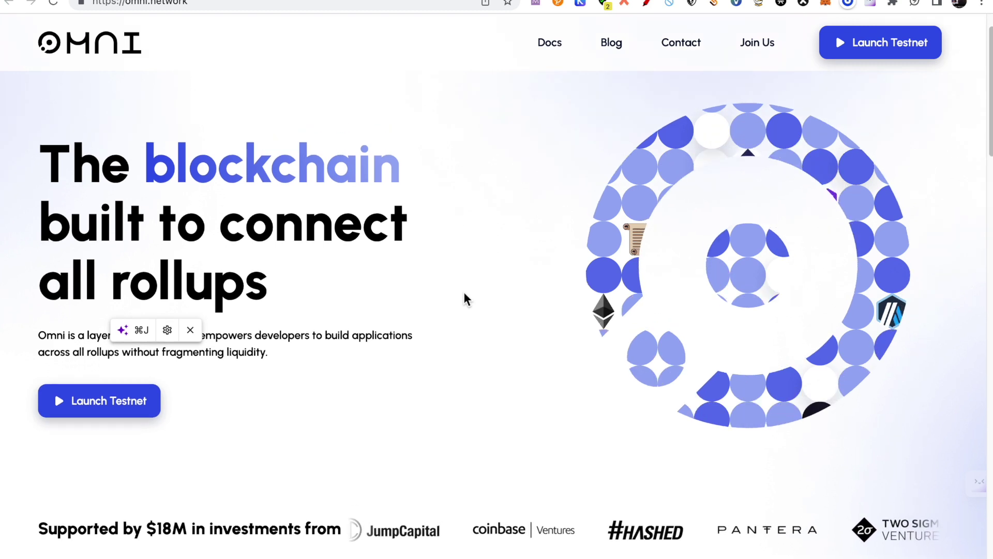
scroll(465, 295, down, 1)
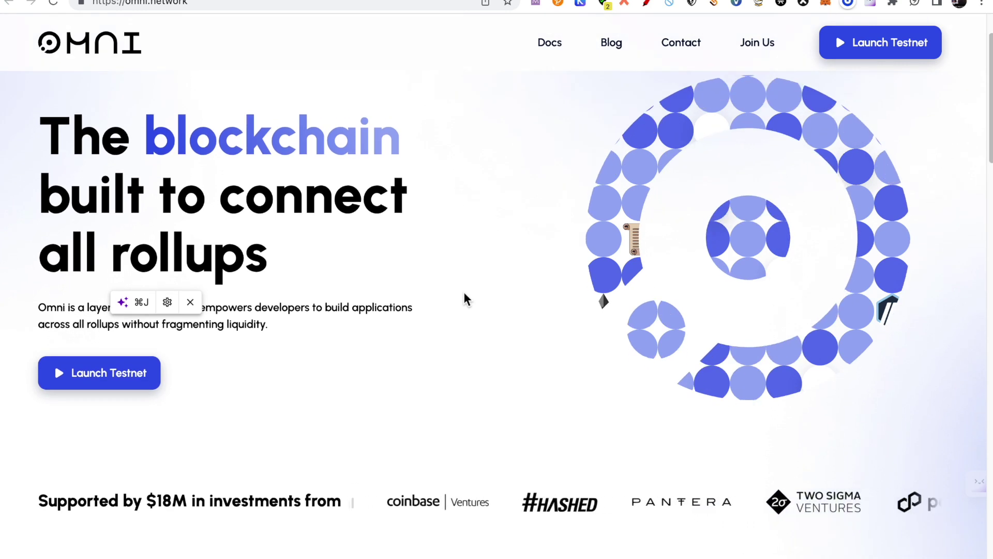
scroll(463, 292, down, 3)
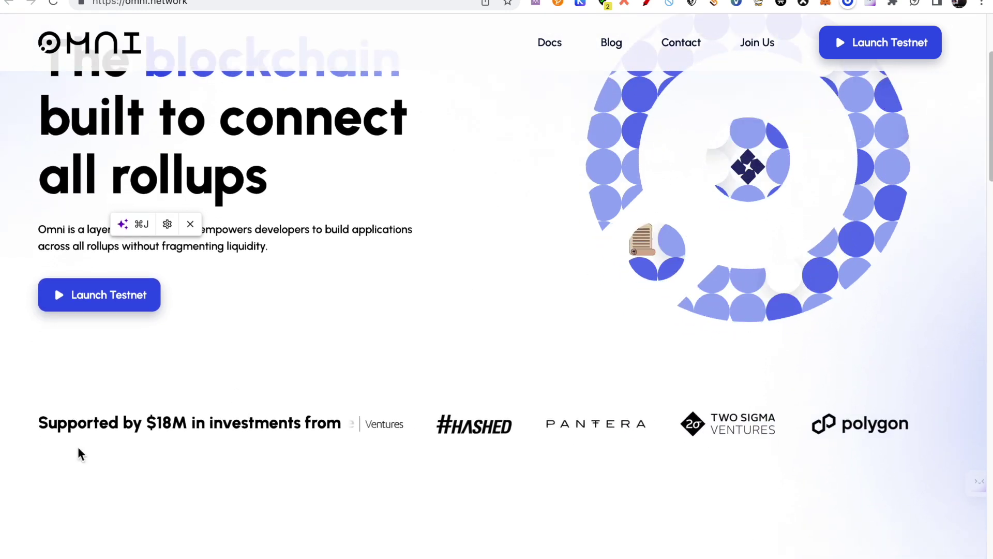
scroll(186, 450, down, 4)
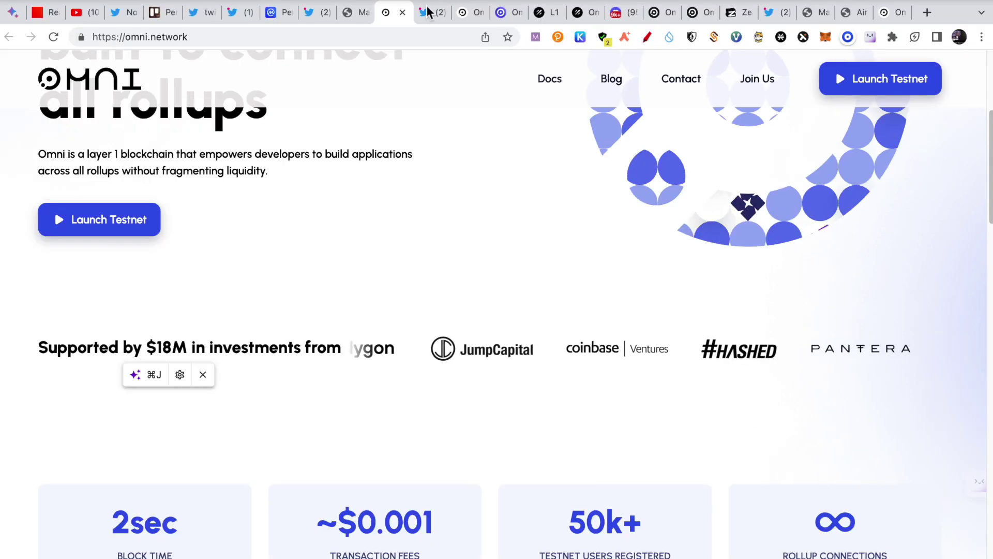
Check the Omni tweet tab, return to the homepage, then go to the Origins Testnet Launch blog post.
click(427, 11)
click(465, 14)
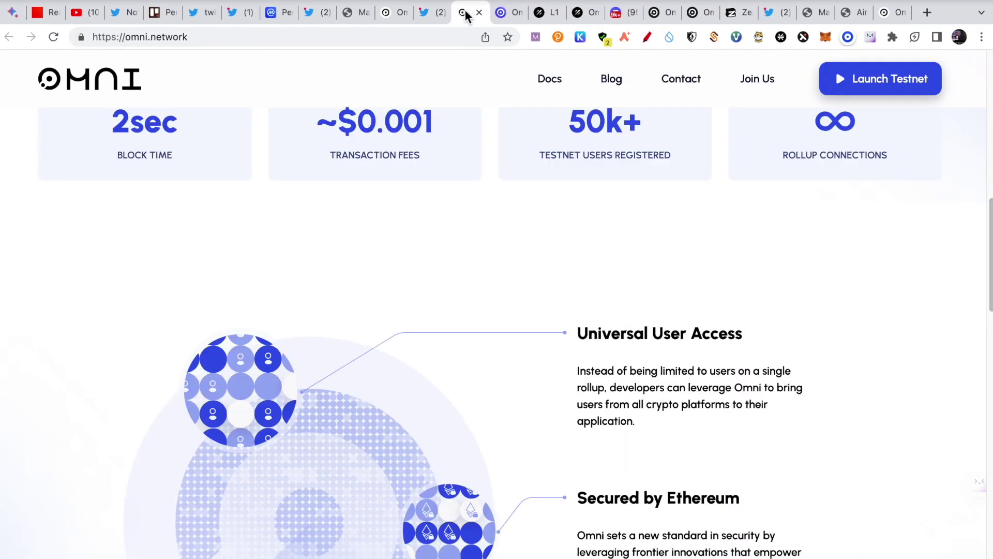
scroll(544, 317, up, 4)
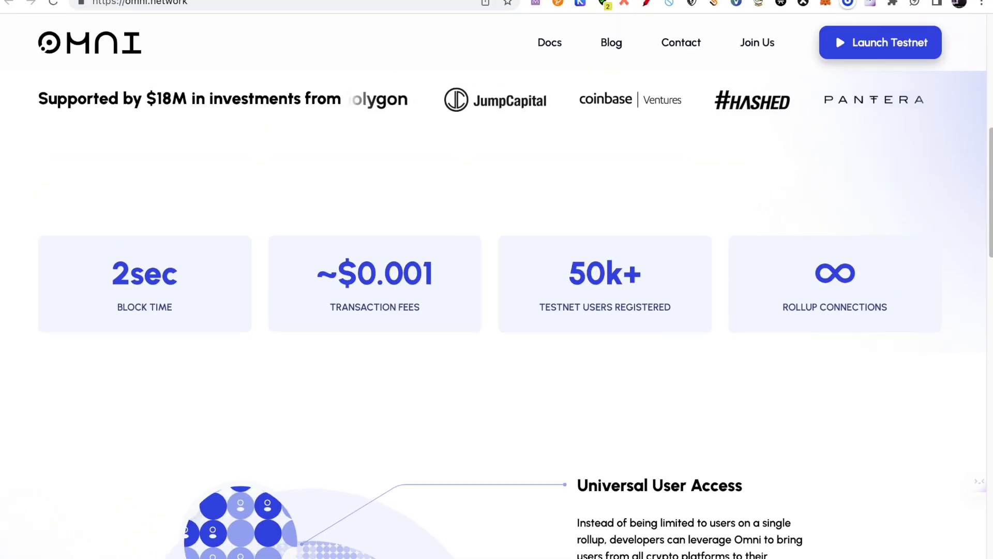
key(ctrl+Tab)
key(ctrl+Tab)
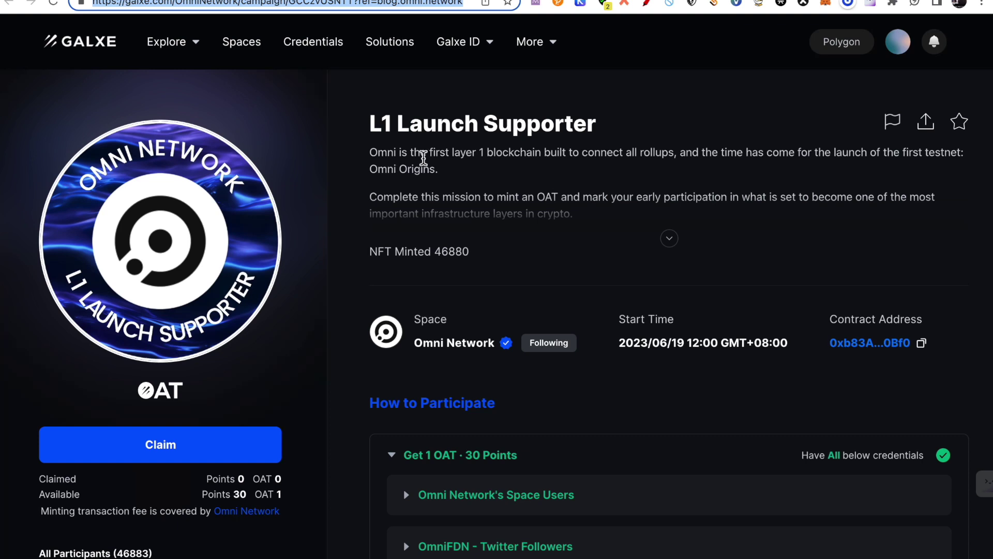
mouse_move(903, 56)
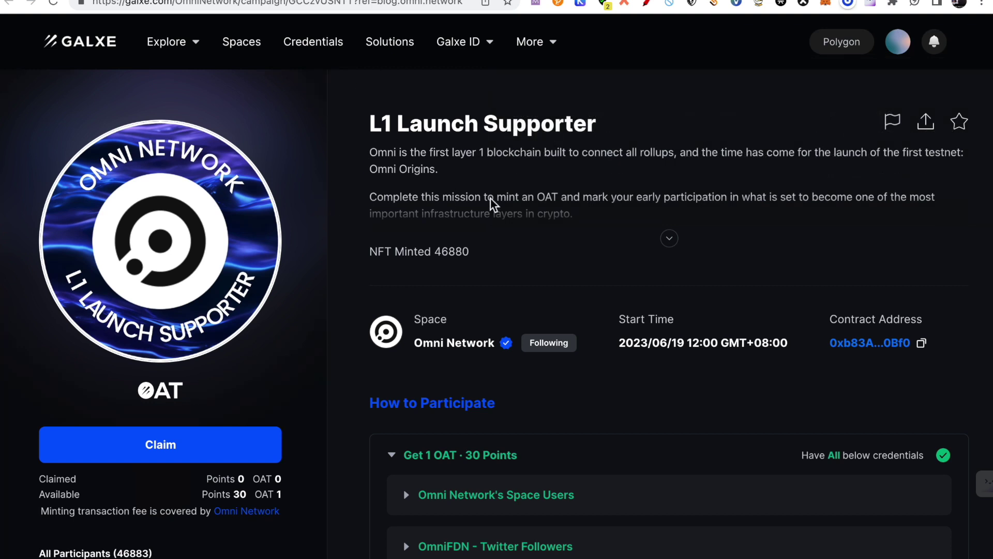
scroll(590, 403, down, 3)
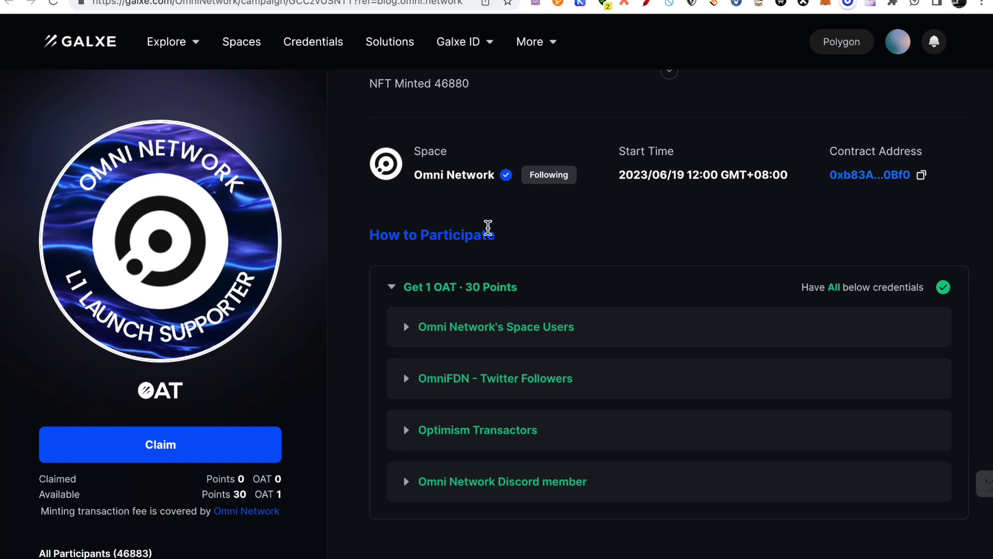
scroll(357, 119, up, 3)
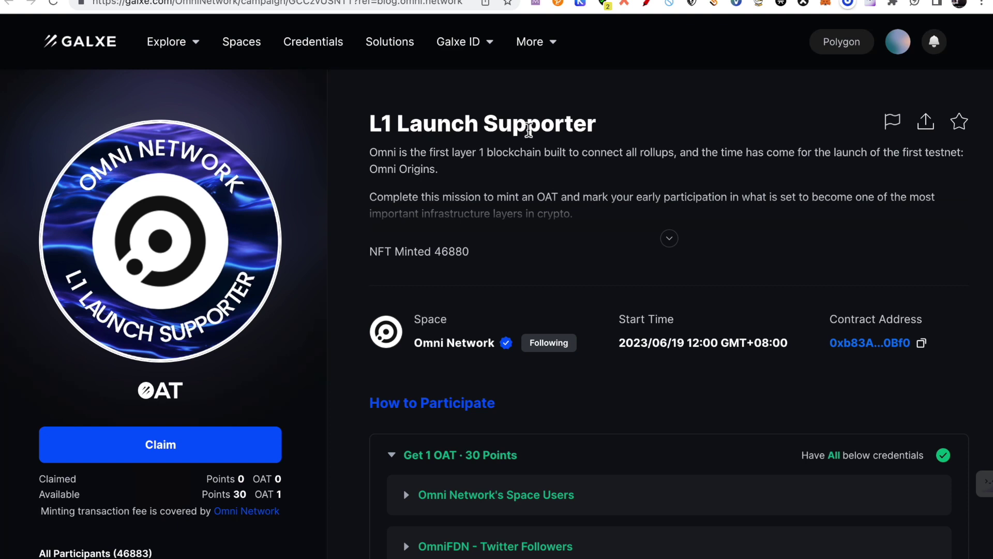
scroll(638, 401, down, 3)
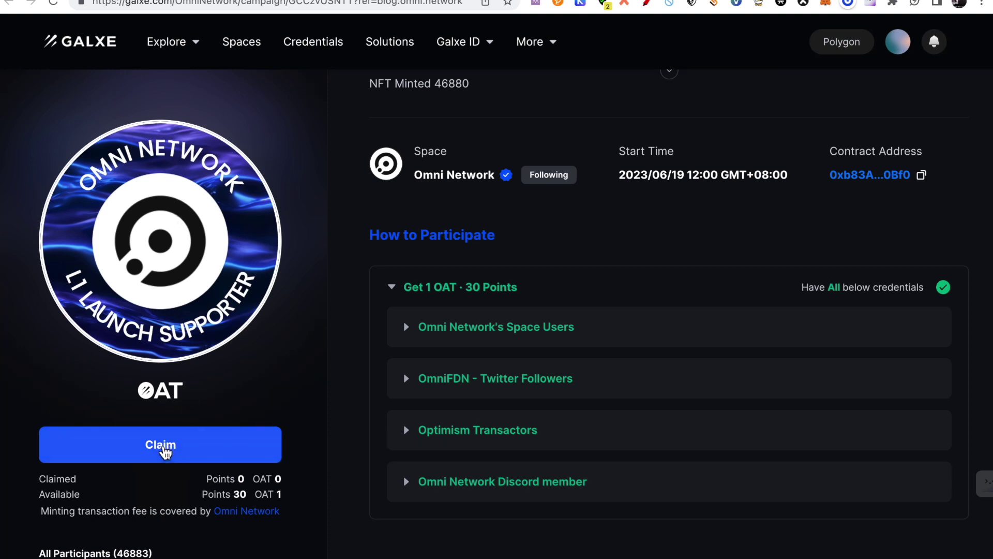
Claim the L1 Launch Supporter OAT and dismiss the transaction-submitted notice.
click(164, 448)
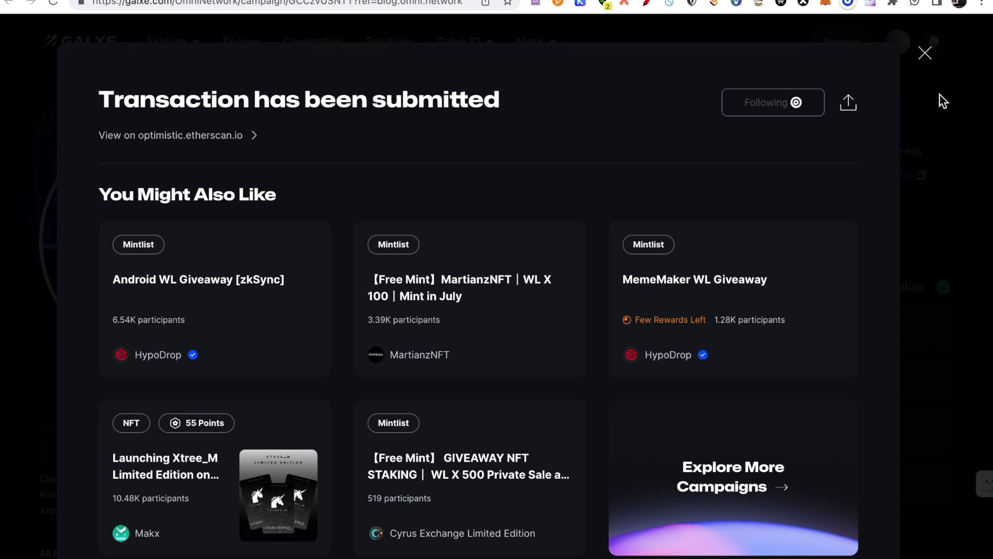
click(925, 53)
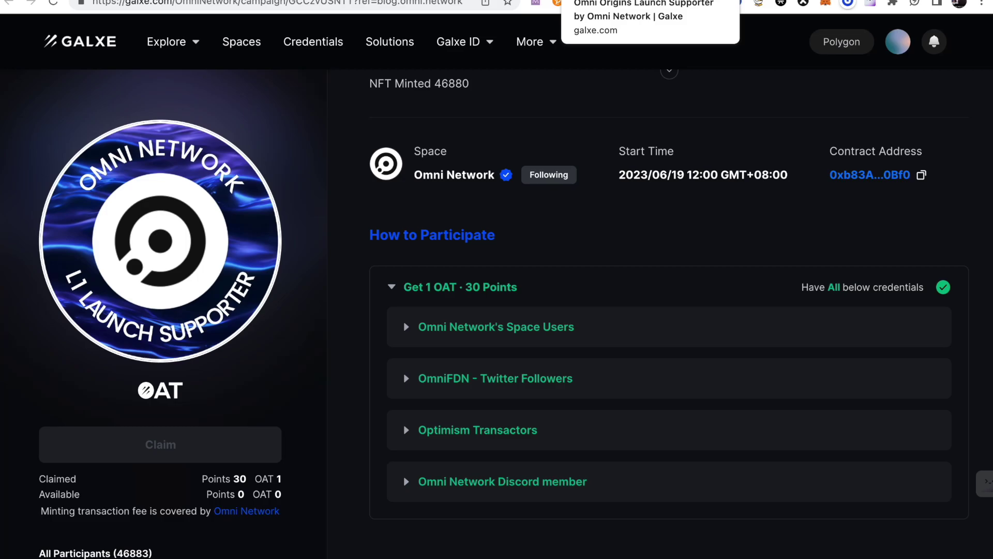
On the Omni Origins Launch Supporter campaign, verify the Discord member credential and claim the OAT.
click(611, 1)
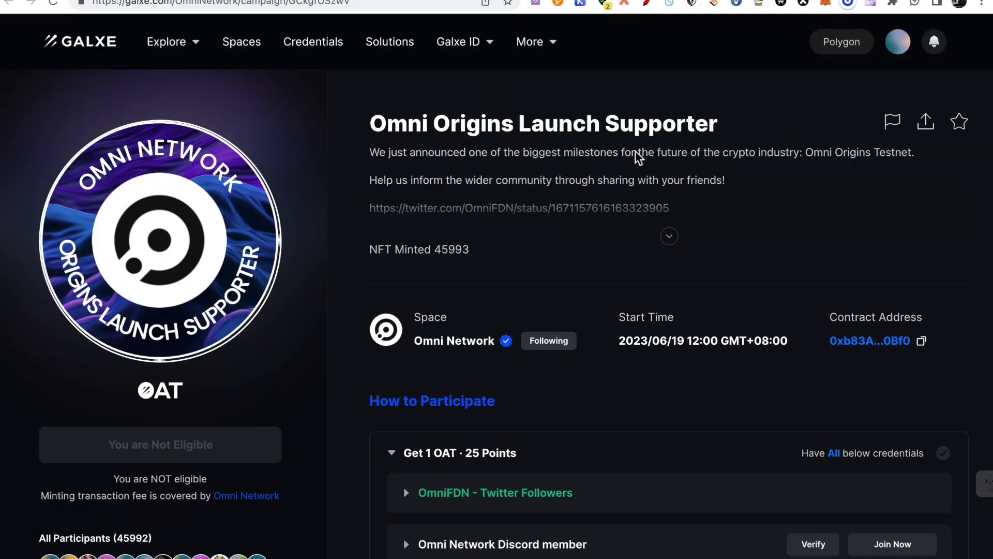
scroll(489, 300, down, 2)
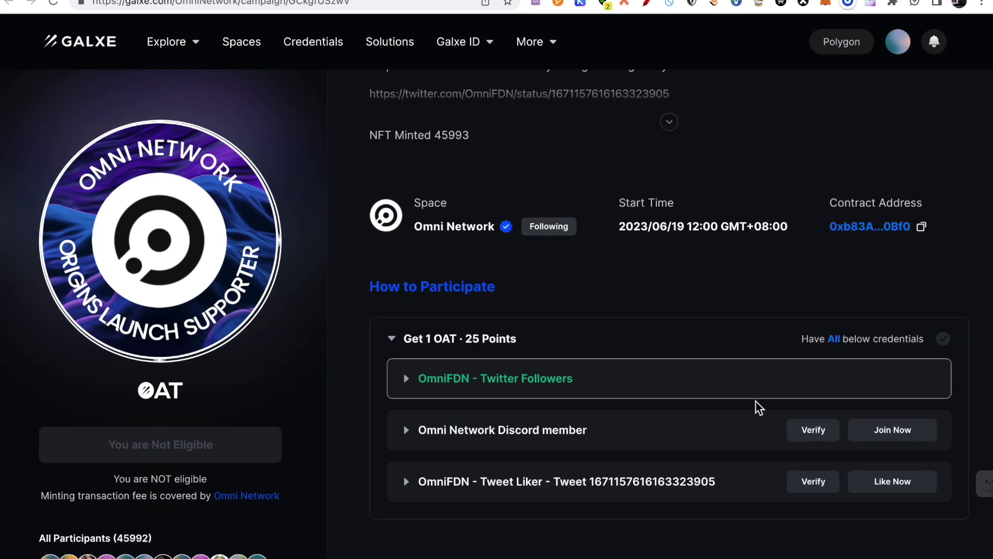
click(817, 429)
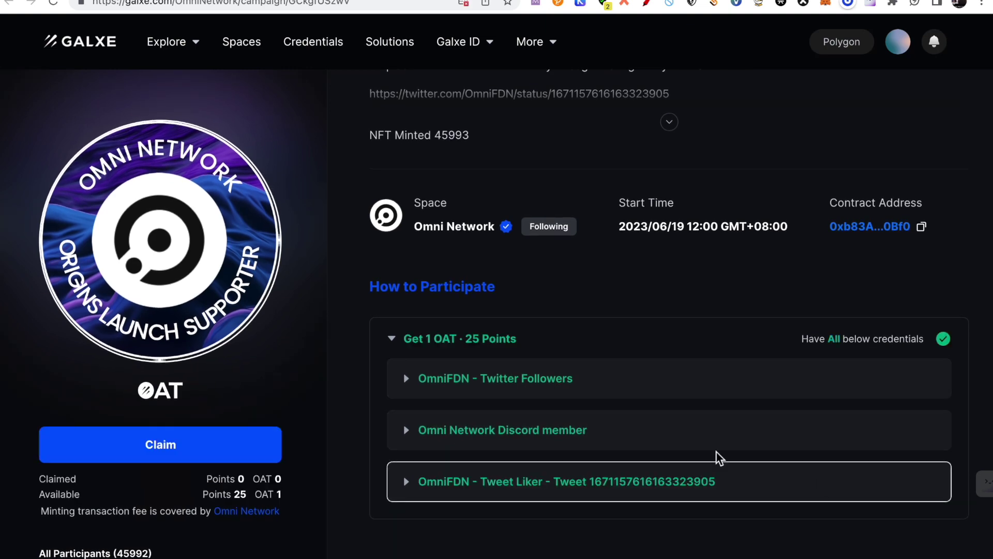
click(195, 455)
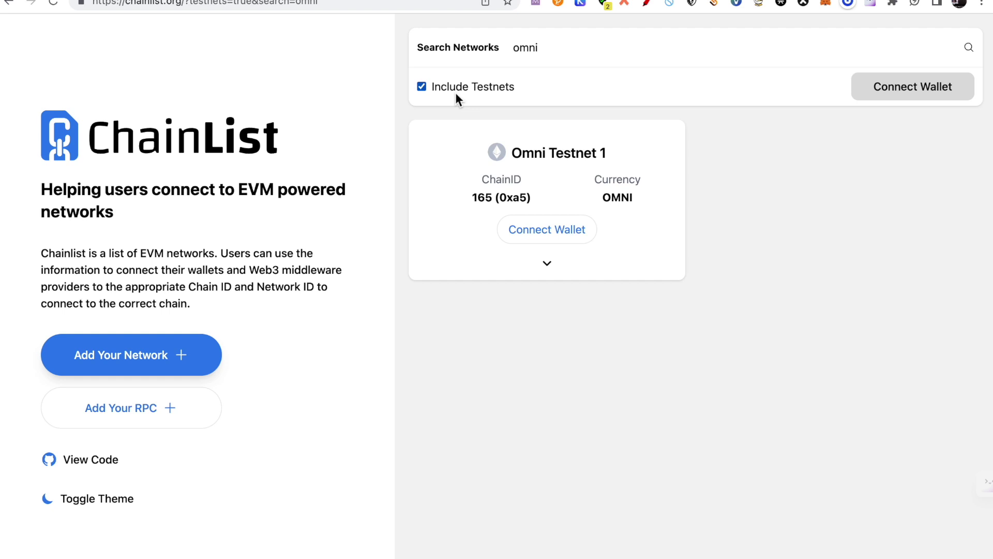
Add Omni Testnet 1 (ChainID 165, OMNI) to the wallet from its ChainList card.
click(565, 239)
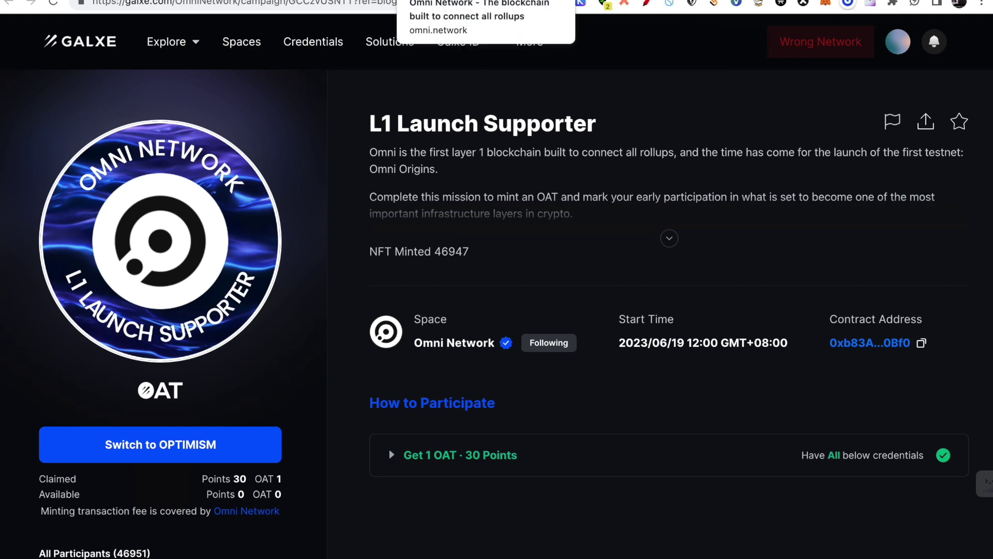
Paste the wallet address into the faucet's Omni EVM address field and request testnet funds.
click(494, 1)
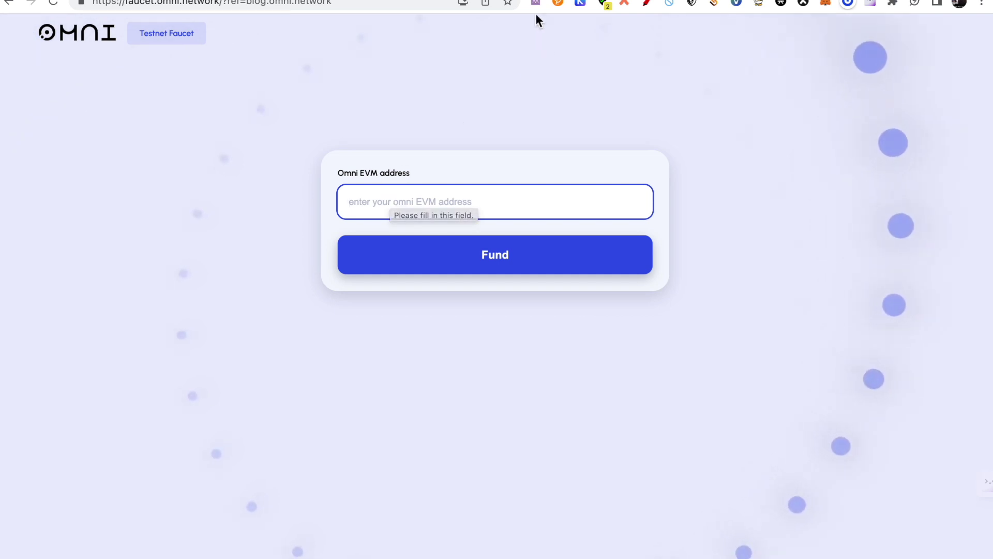
click(553, 2)
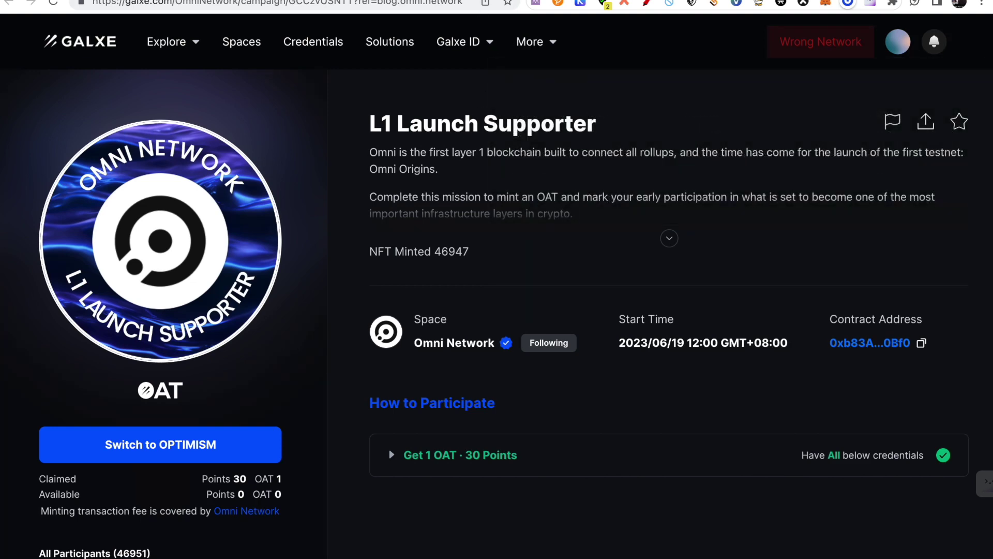
click(486, 3)
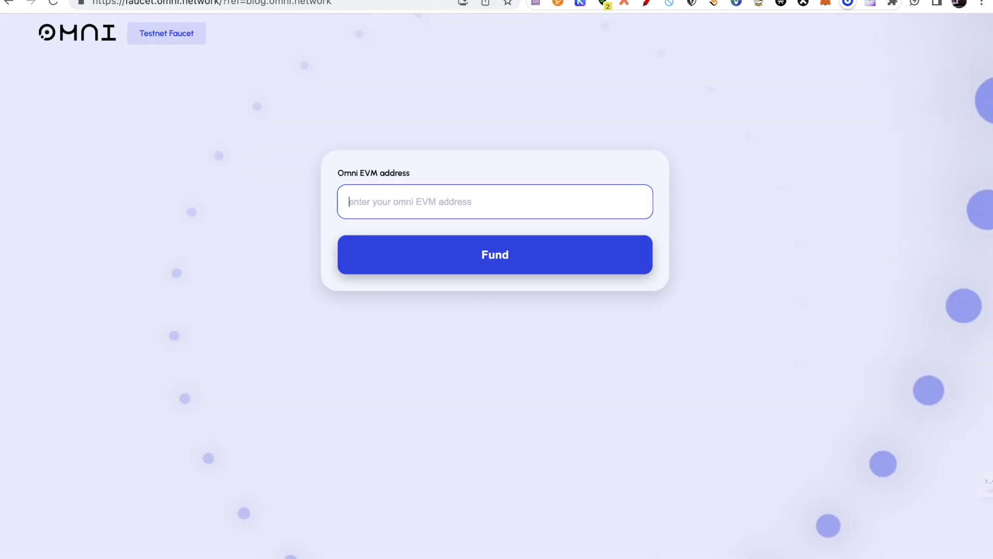
click(366, 201)
text(0x176902Db5AbF36F809FfE14B6f1B8065b53A4F42)
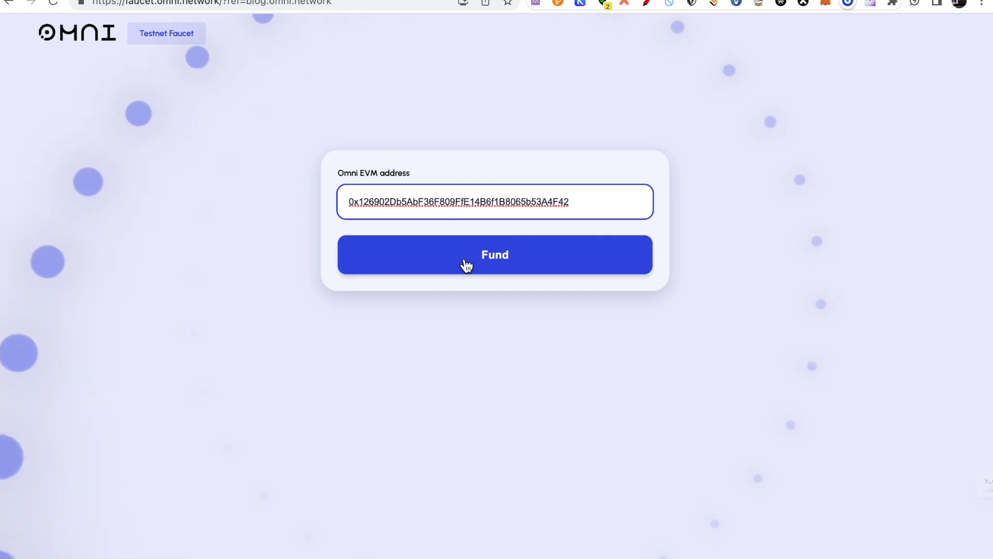
click(467, 265)
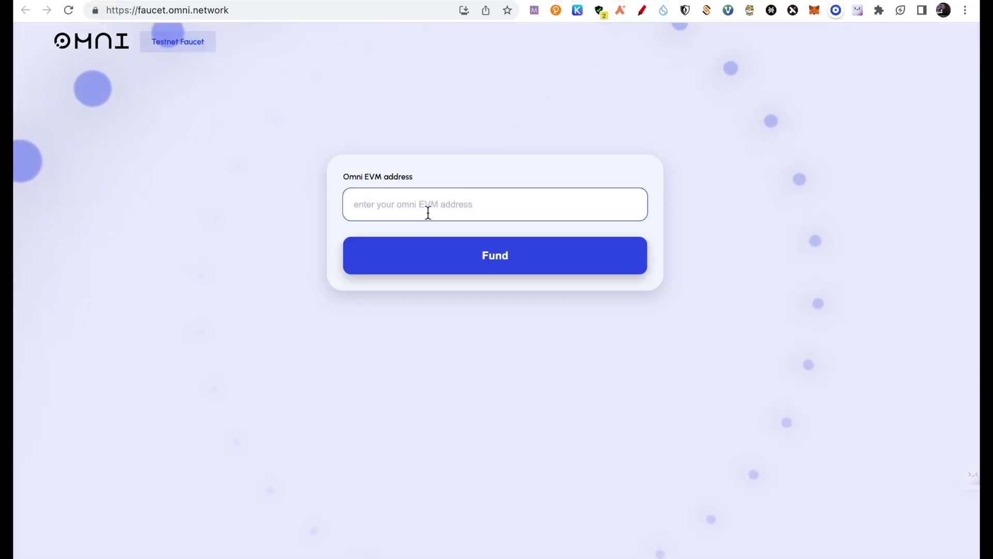
Confirm in the wallet popup that 5 OMNI arrived on Omni Testnet.
click(425, 208)
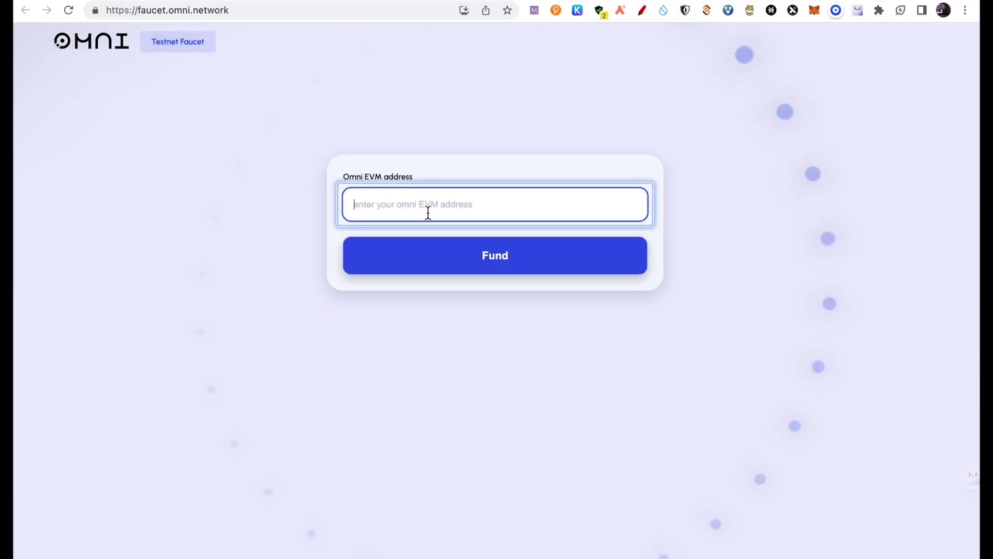
click(815, 11)
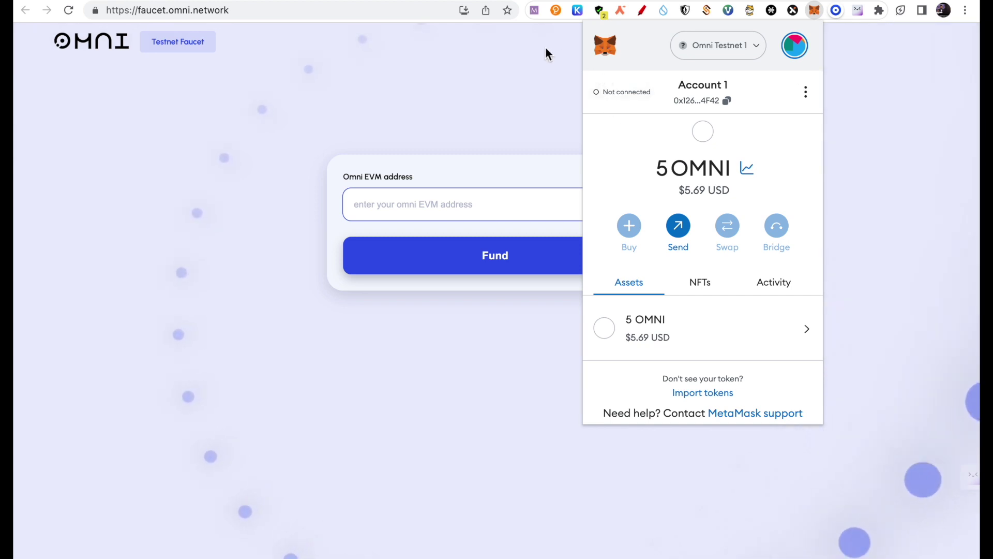
click(538, 79)
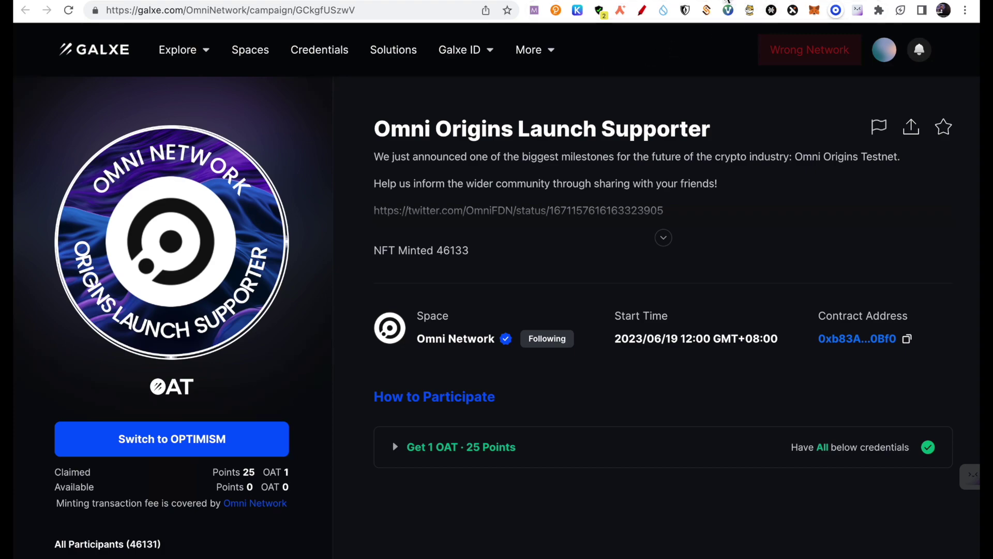
Deposit 2 OMNI into the Omni Farm and confirm the transaction in the wallet.
click(728, 2)
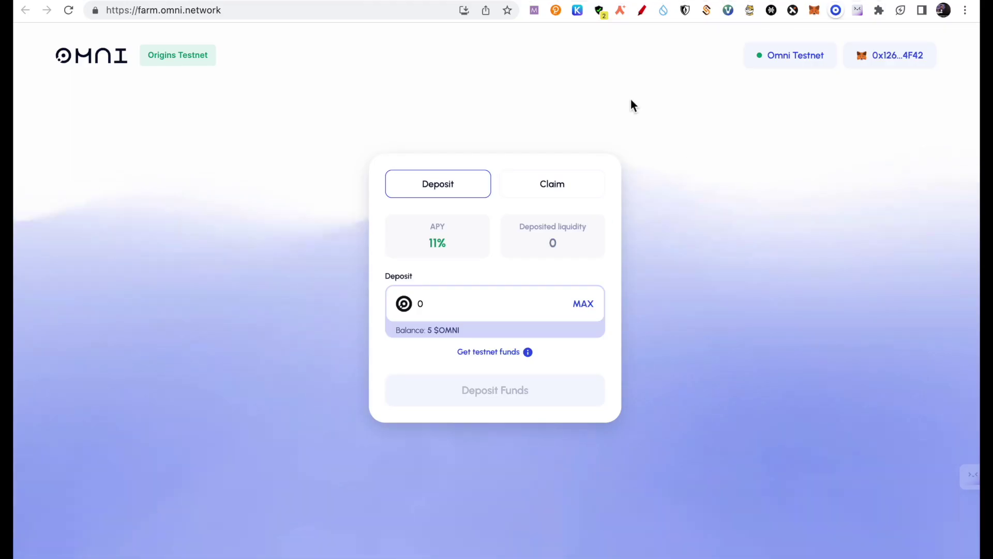
click(814, 10)
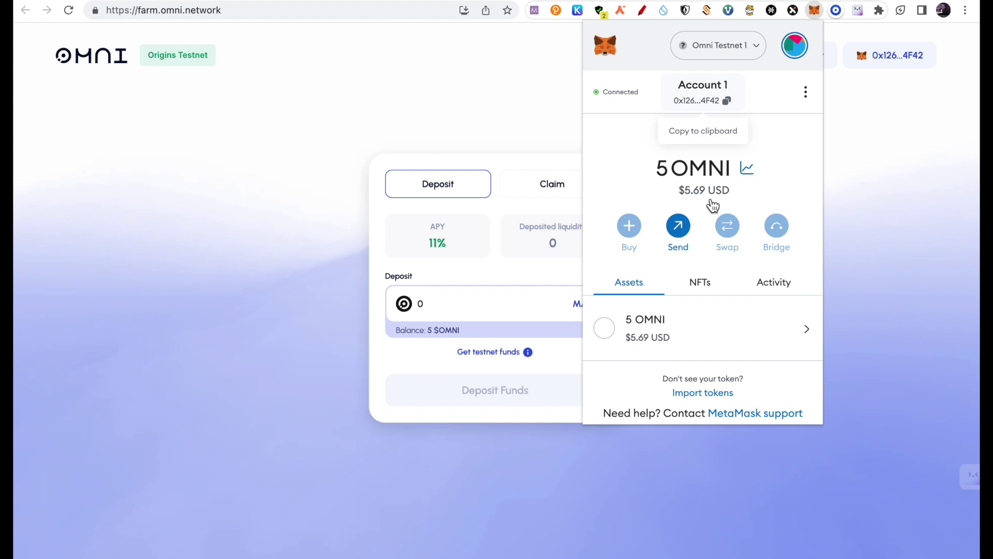
click(883, 168)
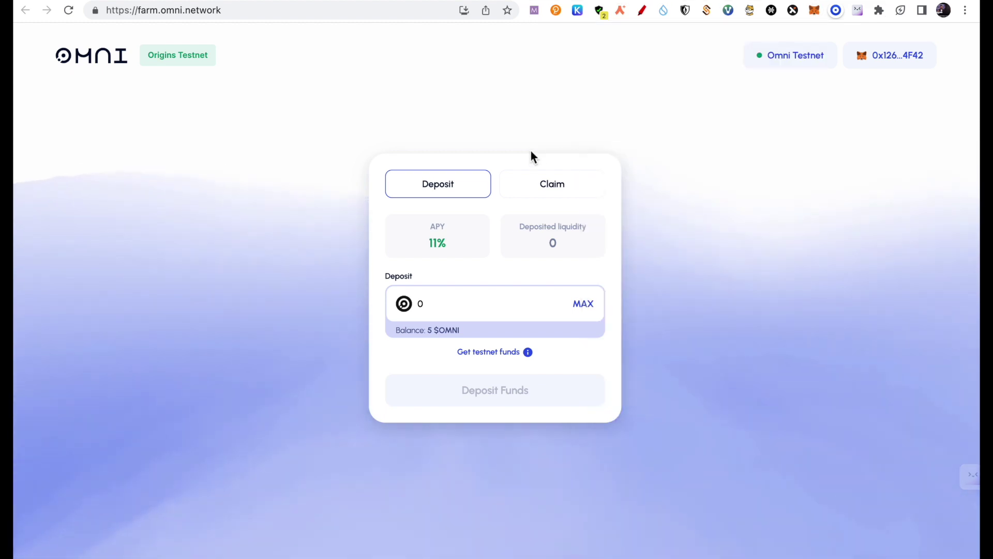
click(442, 306)
text(2)
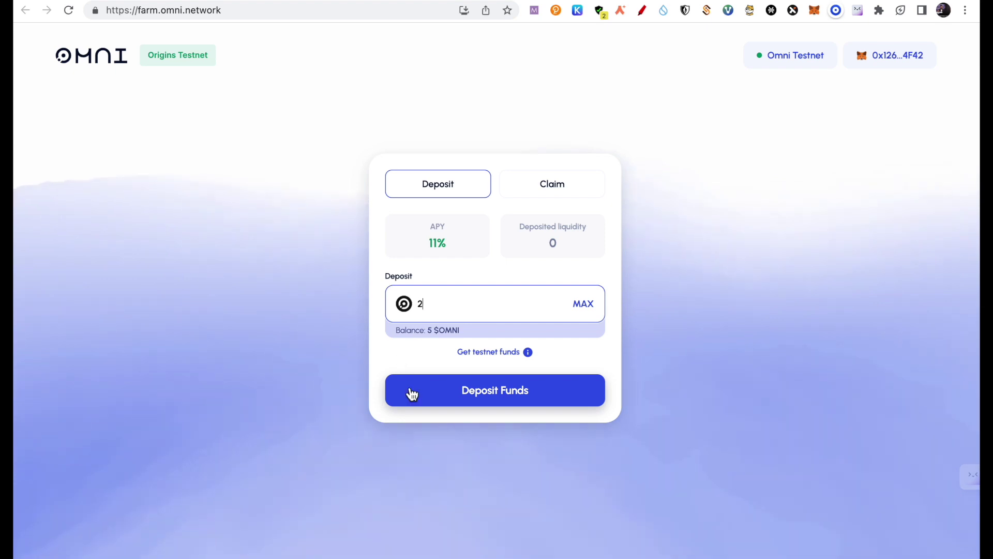
click(488, 400)
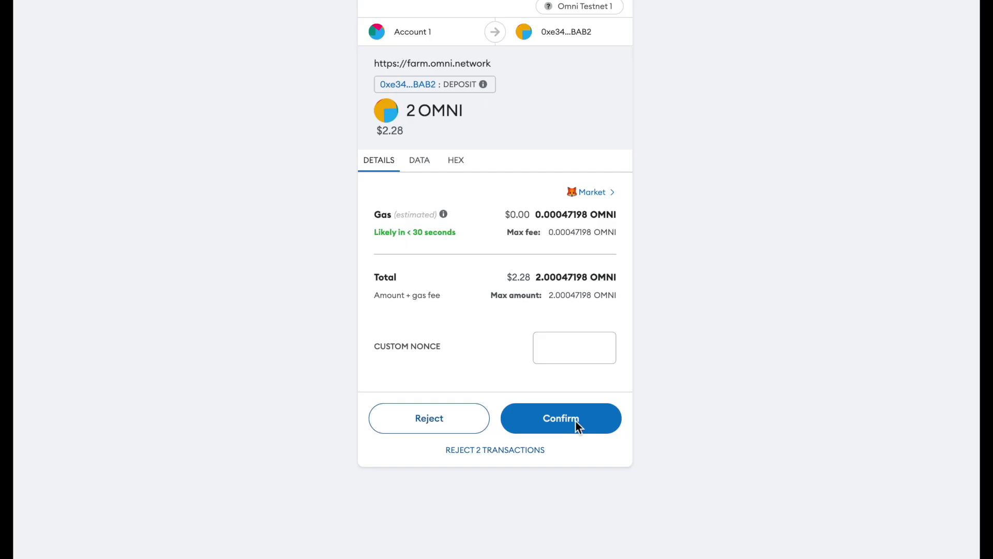
click(575, 424)
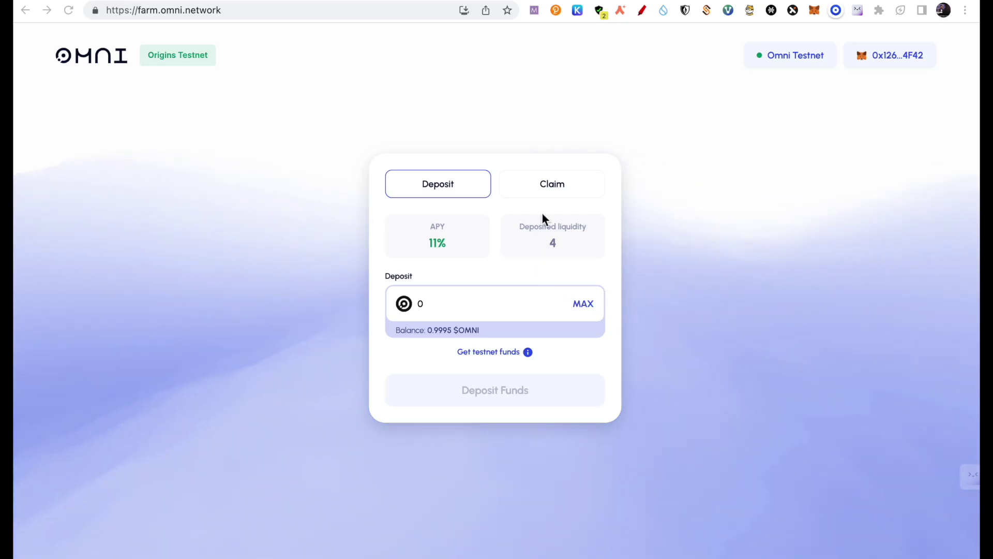
Claim all accrued $MEME rewards from the farm's Claim section.
click(542, 187)
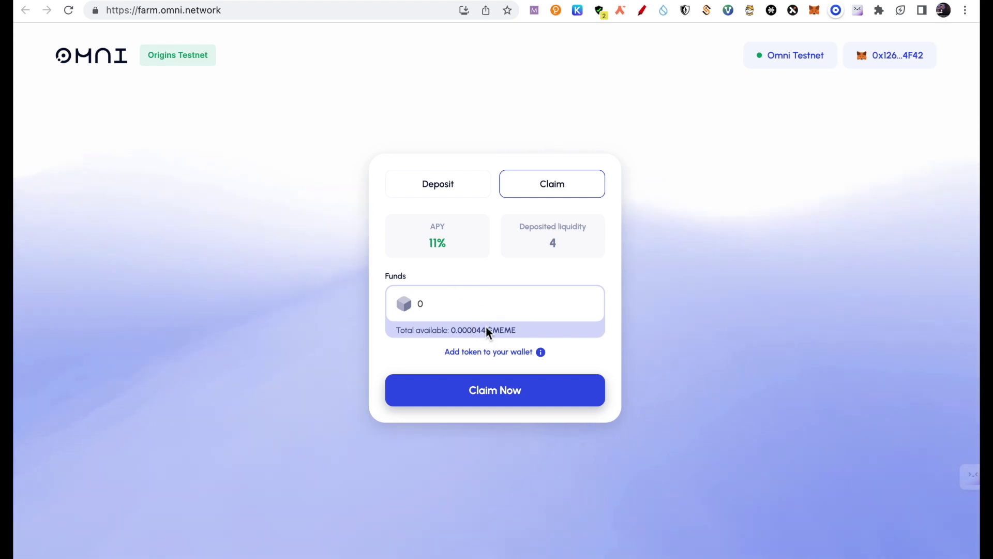
click(491, 392)
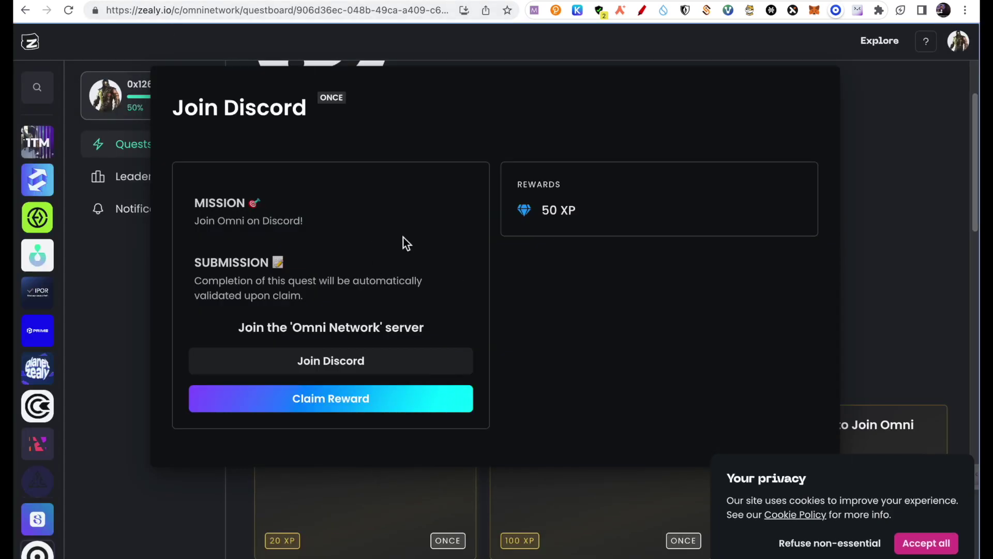
Collect the Join Discord quest's 50 XP reward and open the Invite a Friend to Join Omni quest.
click(319, 404)
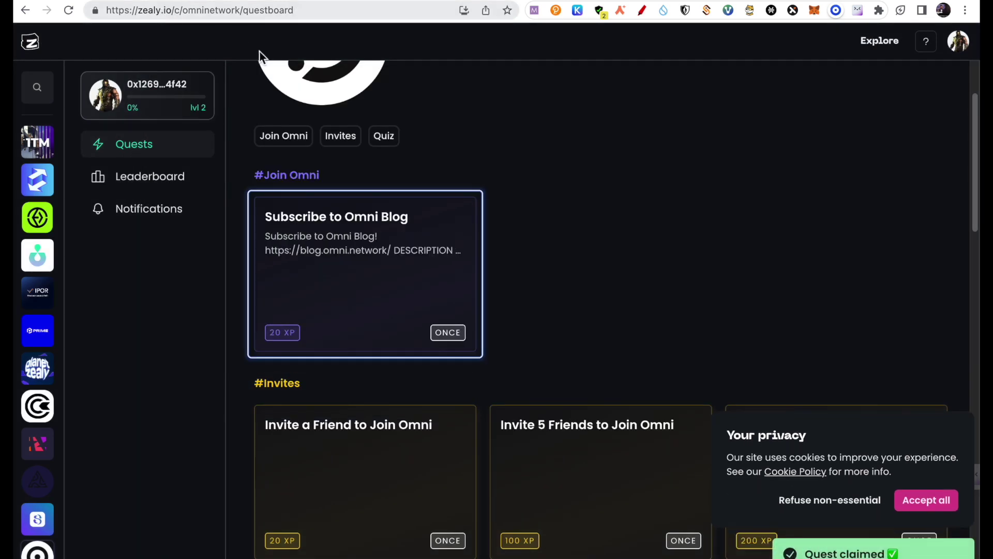
scroll(399, 200, down, 3)
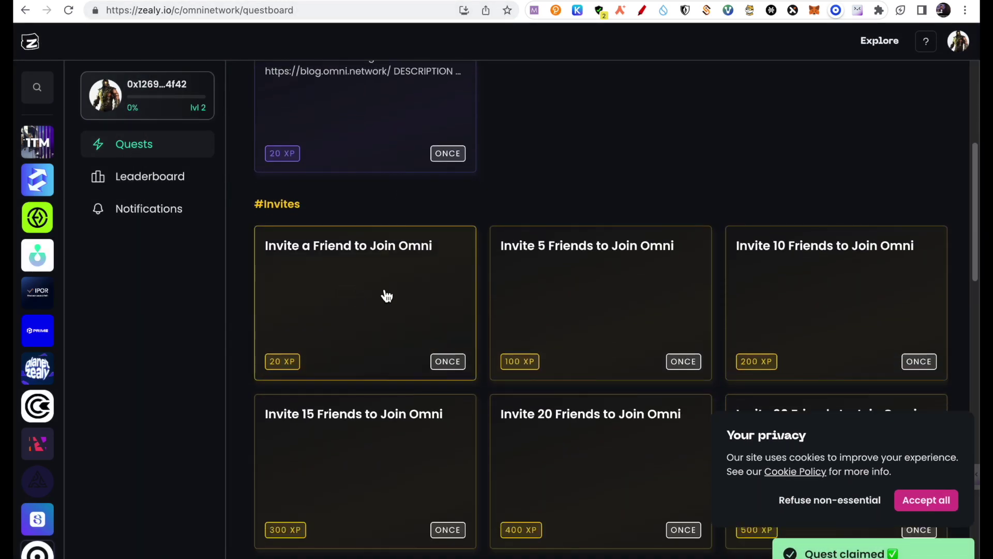
click(359, 295)
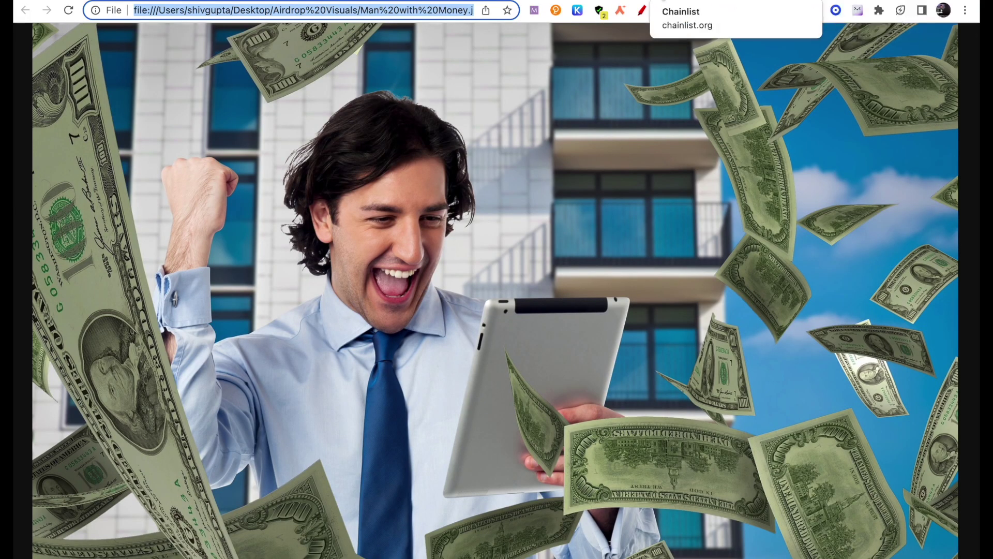
Cycle through the faucet, omni.network and Galxe tabs, ending on the Airdrop.jpeg image.
click(460, 1)
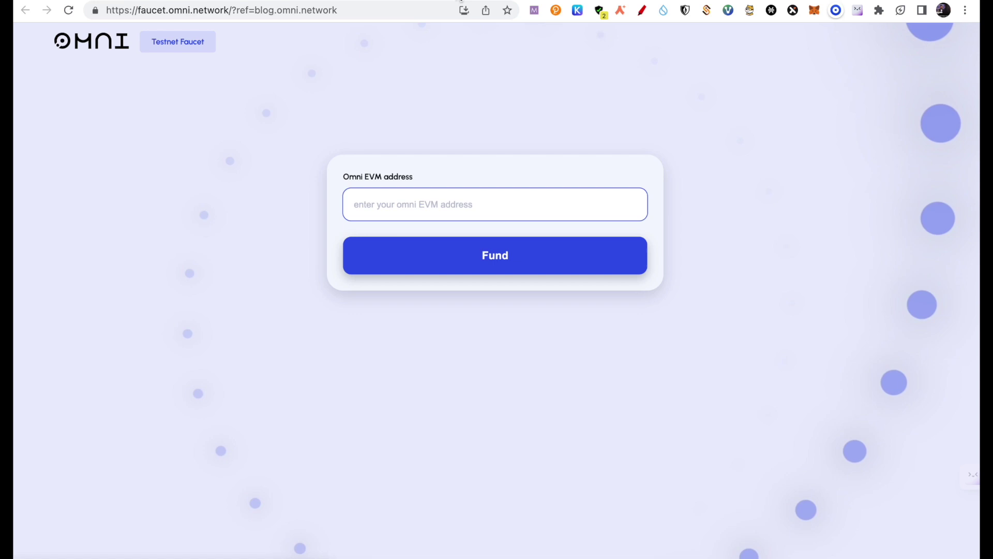
click(449, 1)
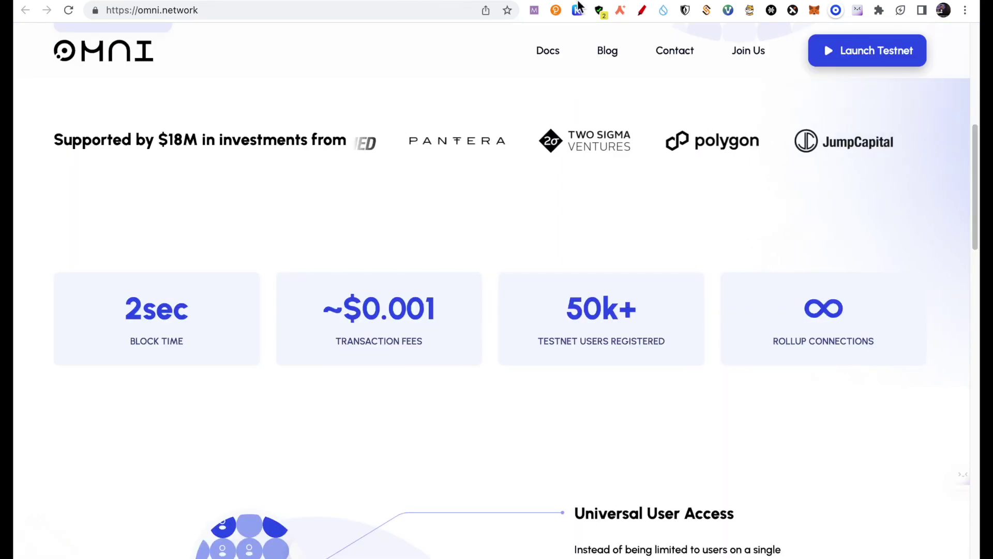
click(492, 1)
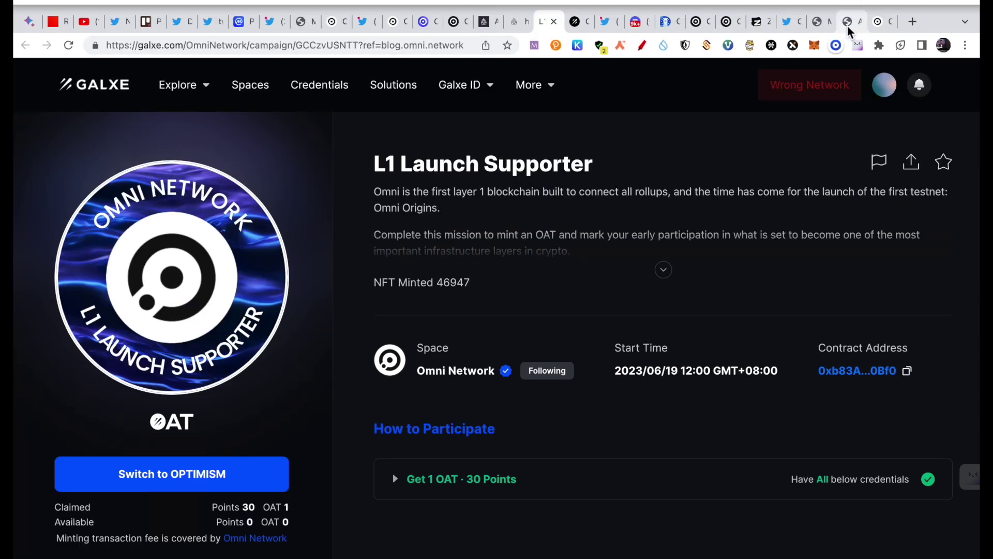
click(848, 29)
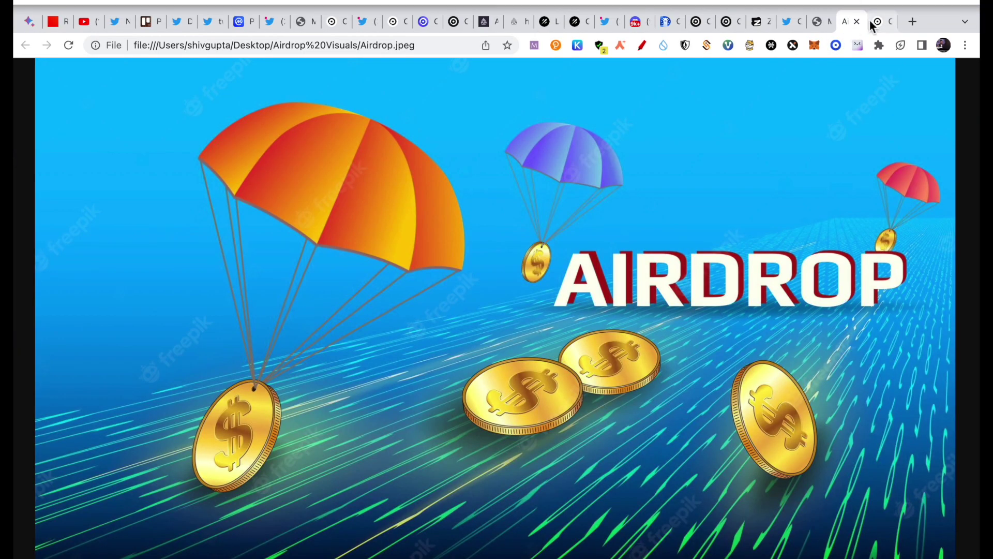